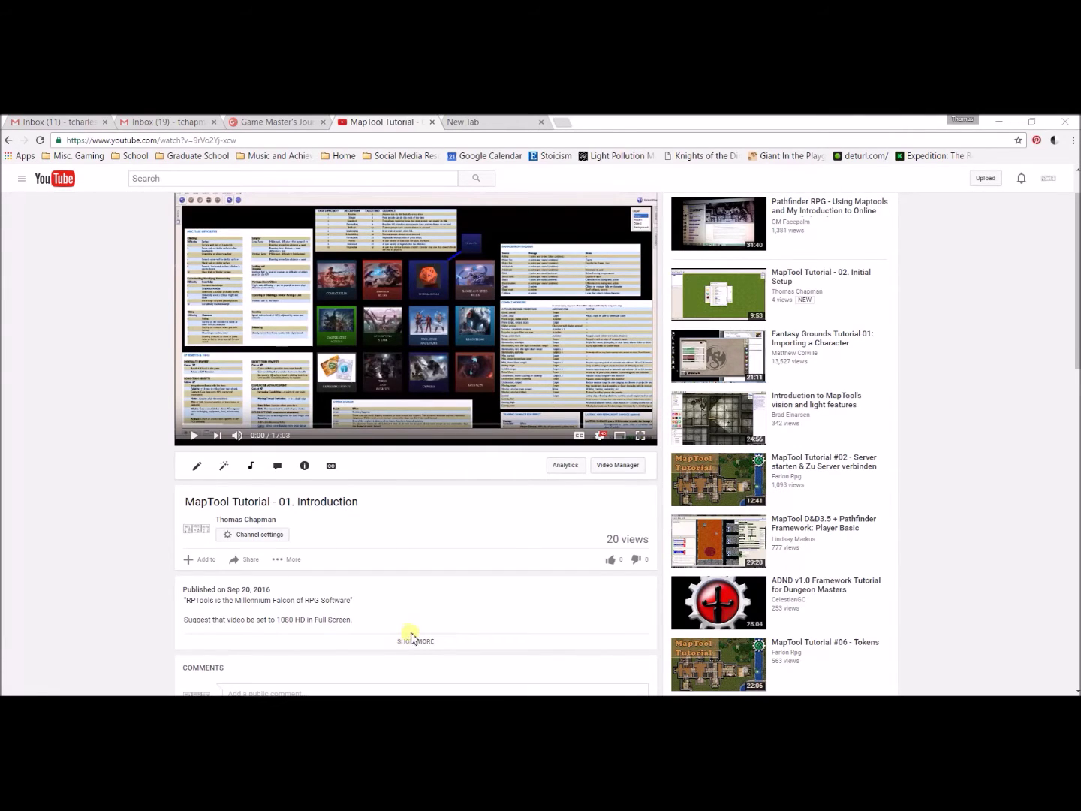
Expand the MapTool Tutorial - 01 description and open its rptools.net download link in a new tab.
click(421, 648)
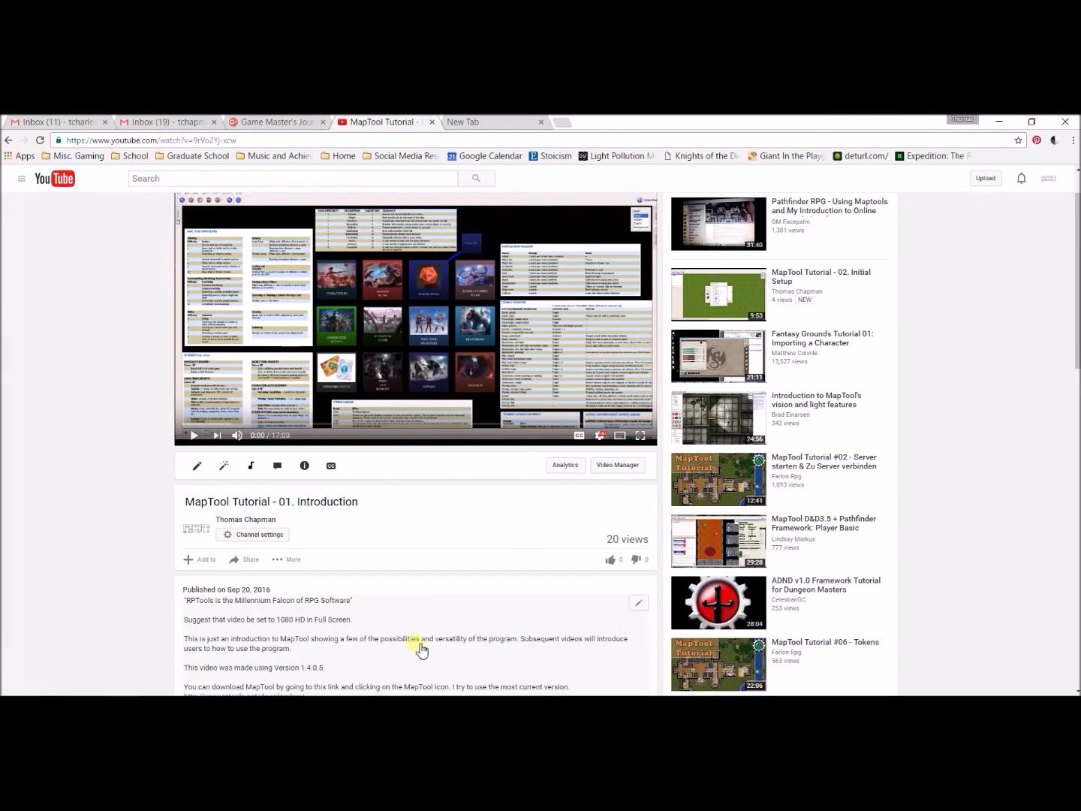
scroll(420, 647, down, 1)
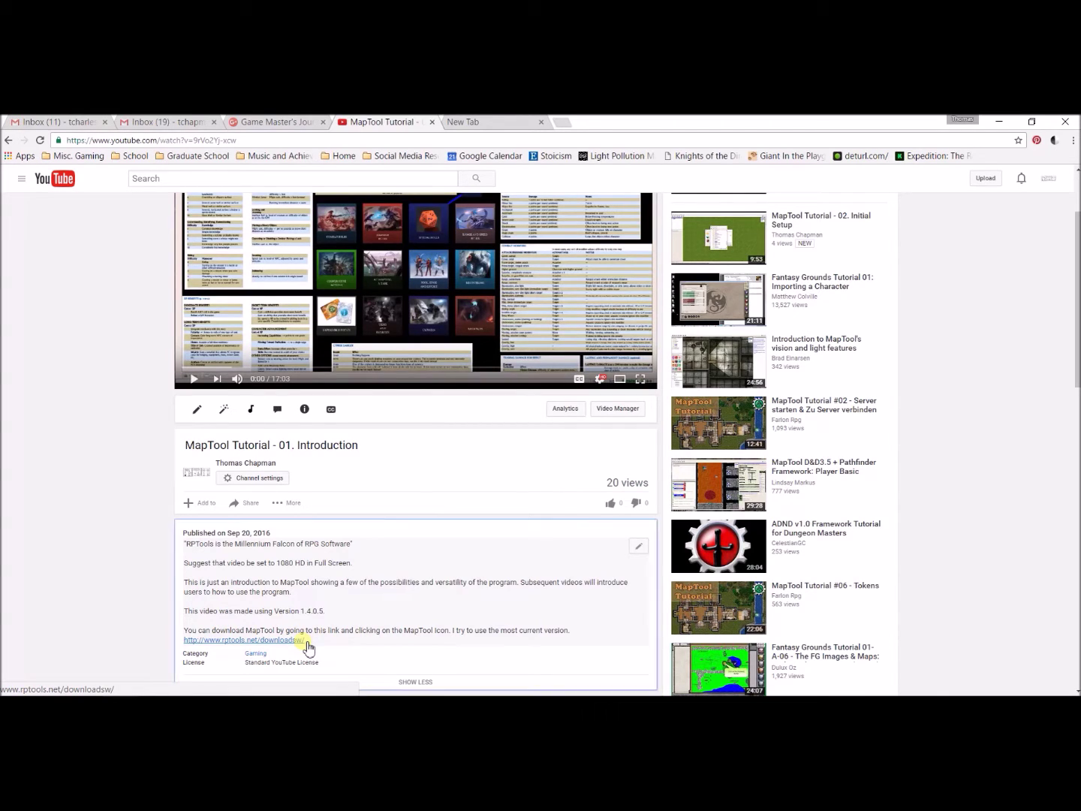
middle_click(307, 646)
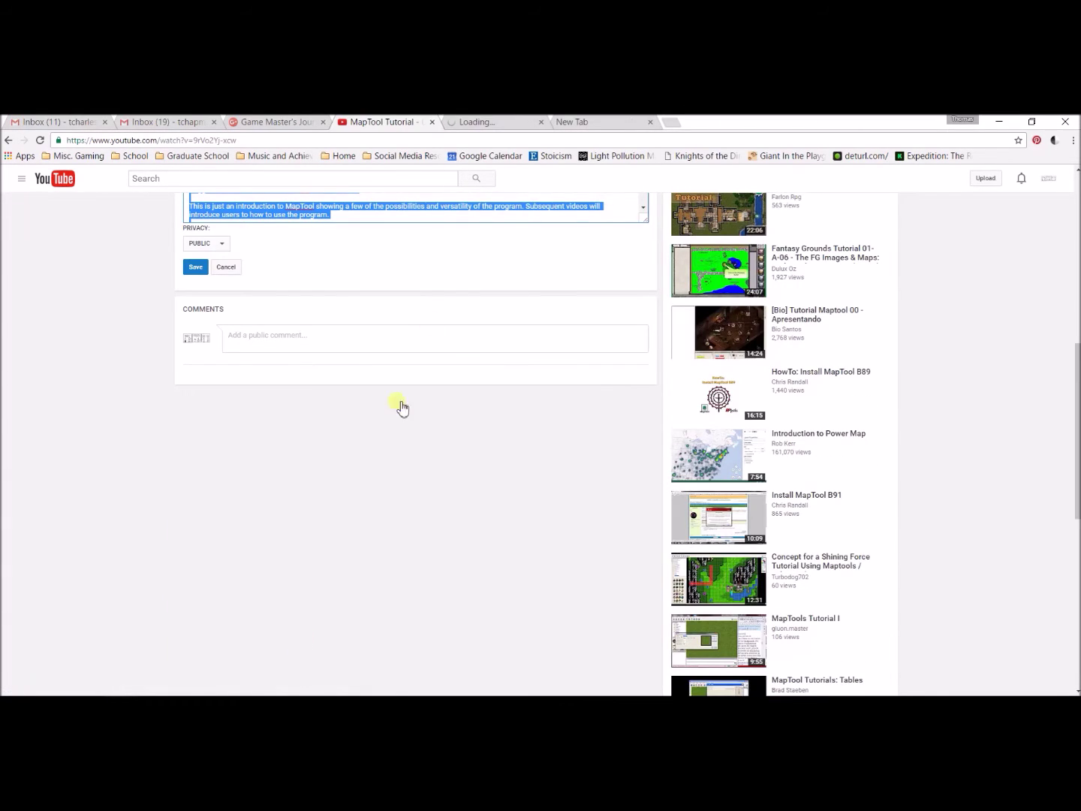
Switch to the RPTools download page and close the empty new tab.
click(488, 123)
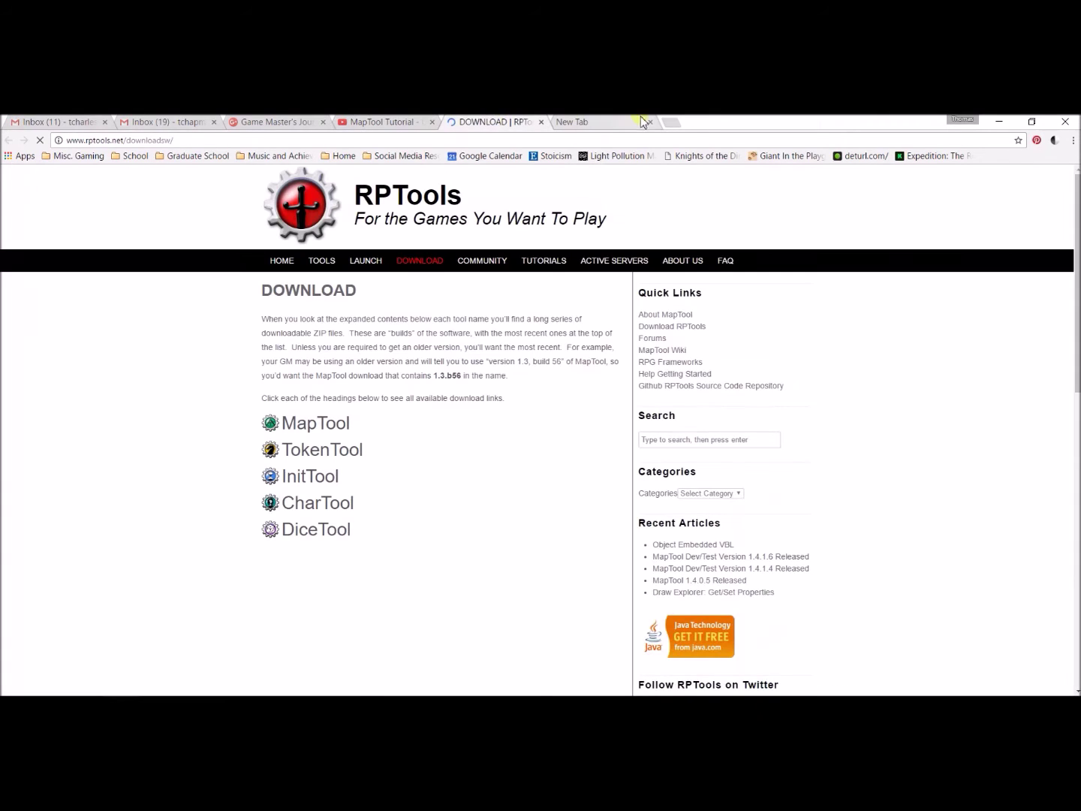
click(650, 122)
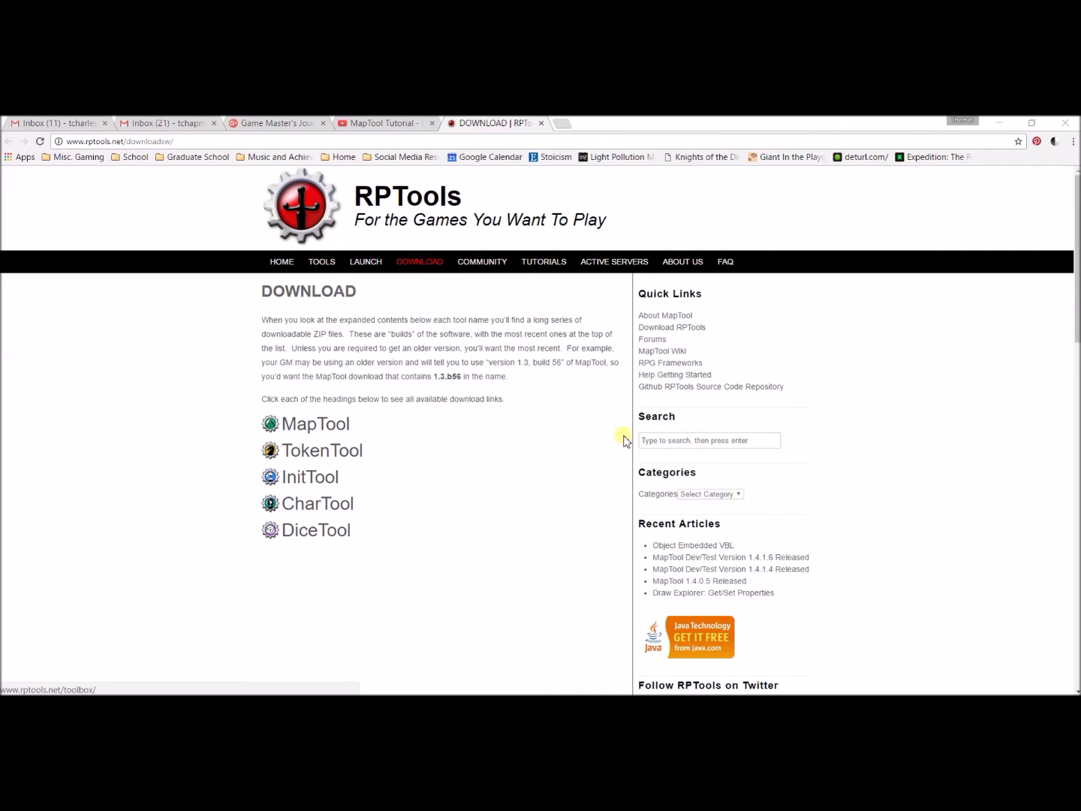
click(930, 544)
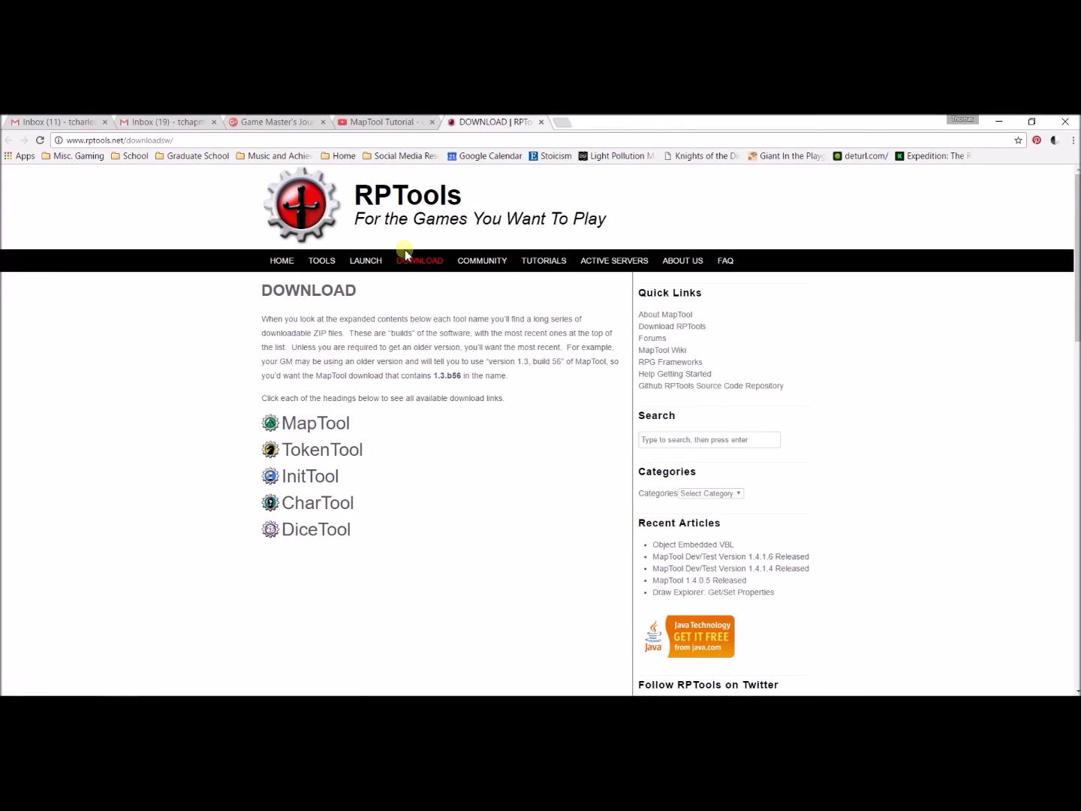
Download maptool-1.4.0.5.zip from the MapTool files list and show it in its folder.
click(289, 425)
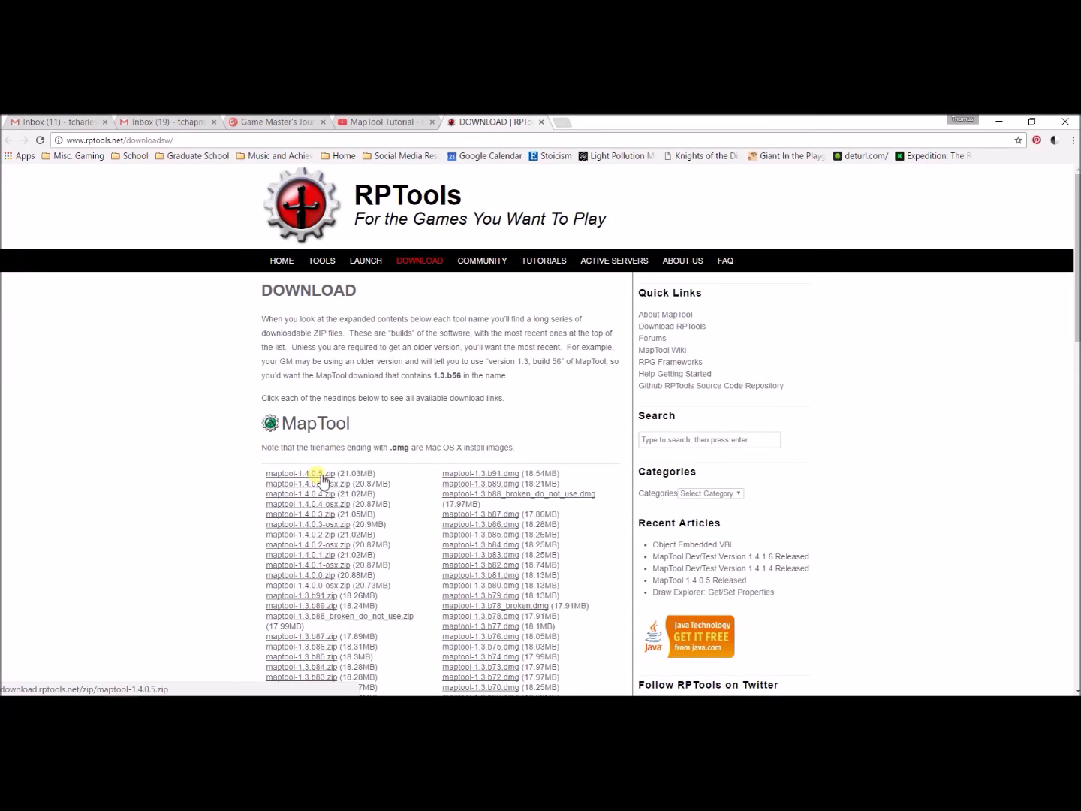
click(318, 476)
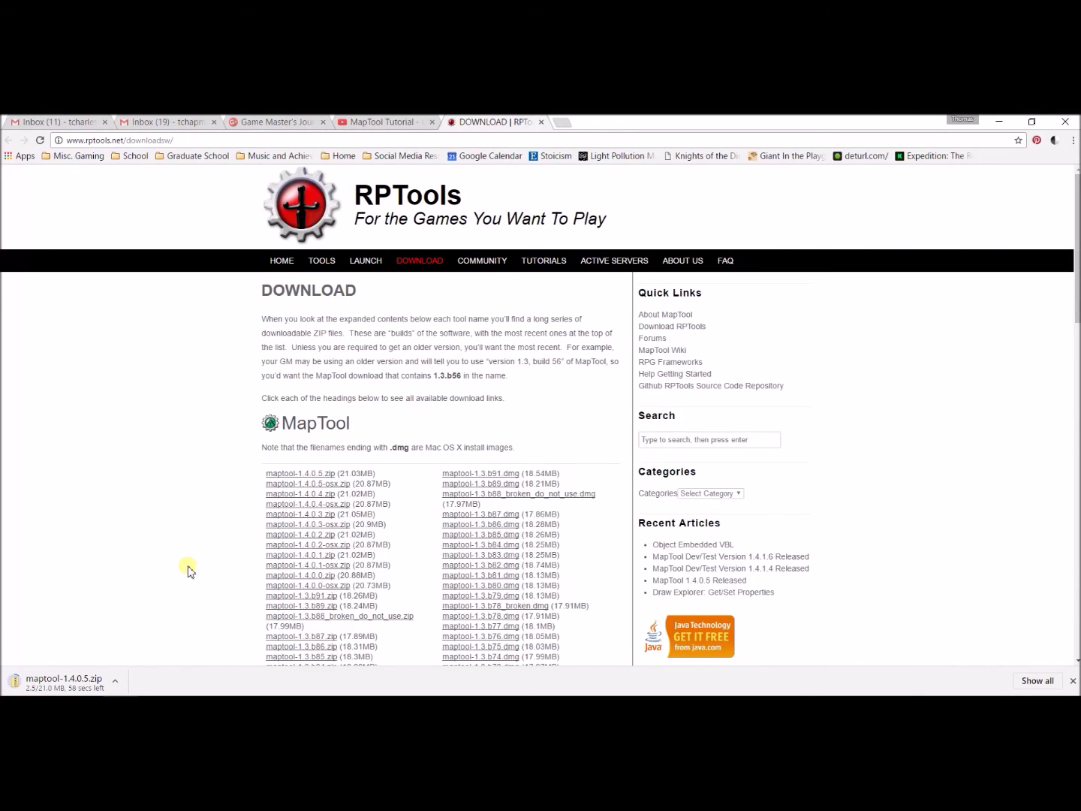
click(118, 681)
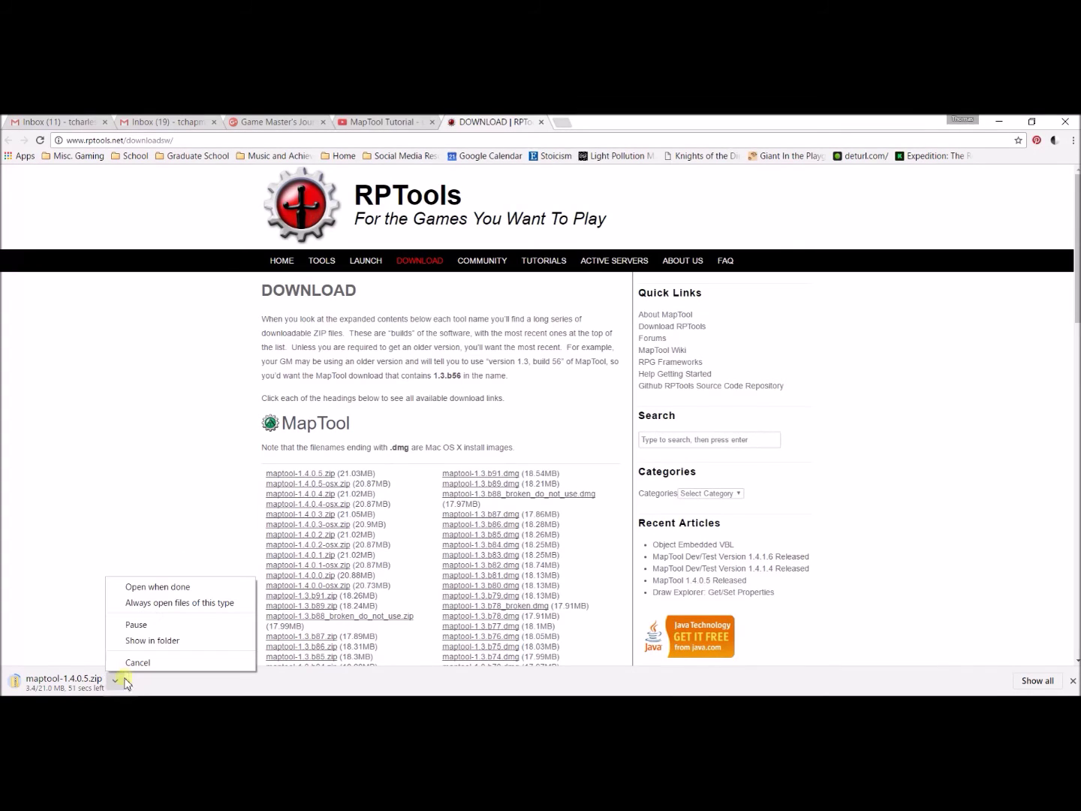
click(160, 640)
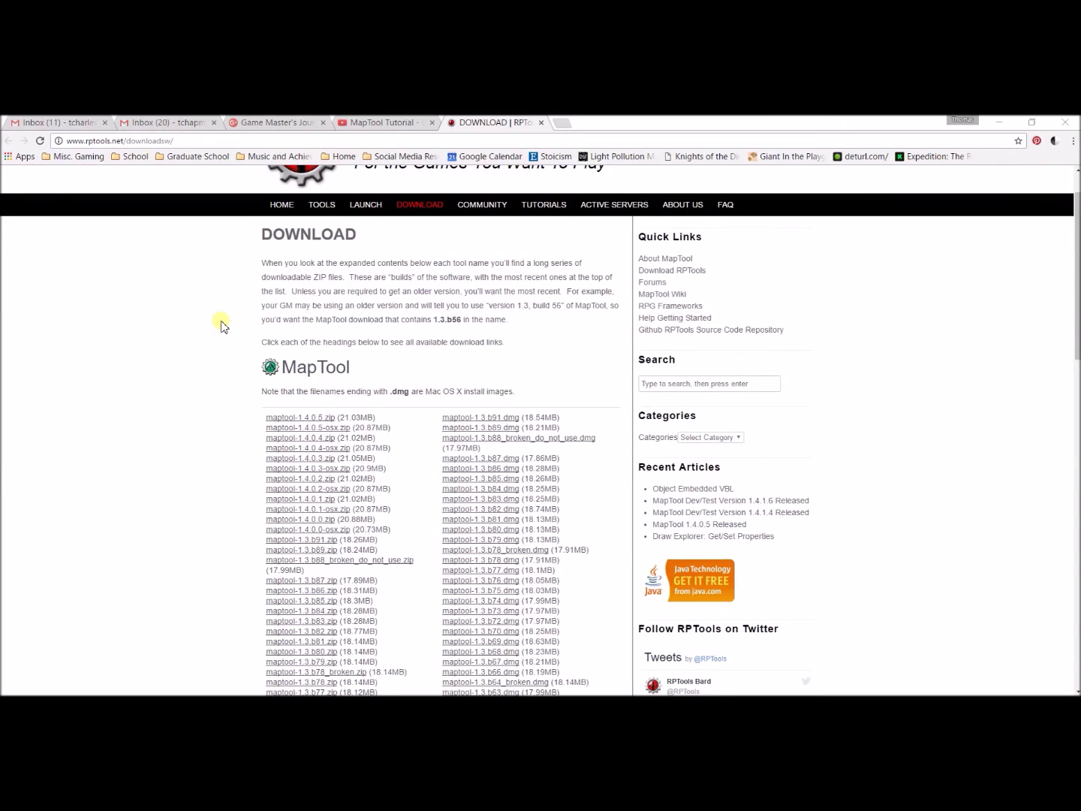
Once the 21.0 MB download finishes, cut maptool-1.4.0.5.zip from Downloads with Ctrl+X.
scroll(222, 328, up, 1)
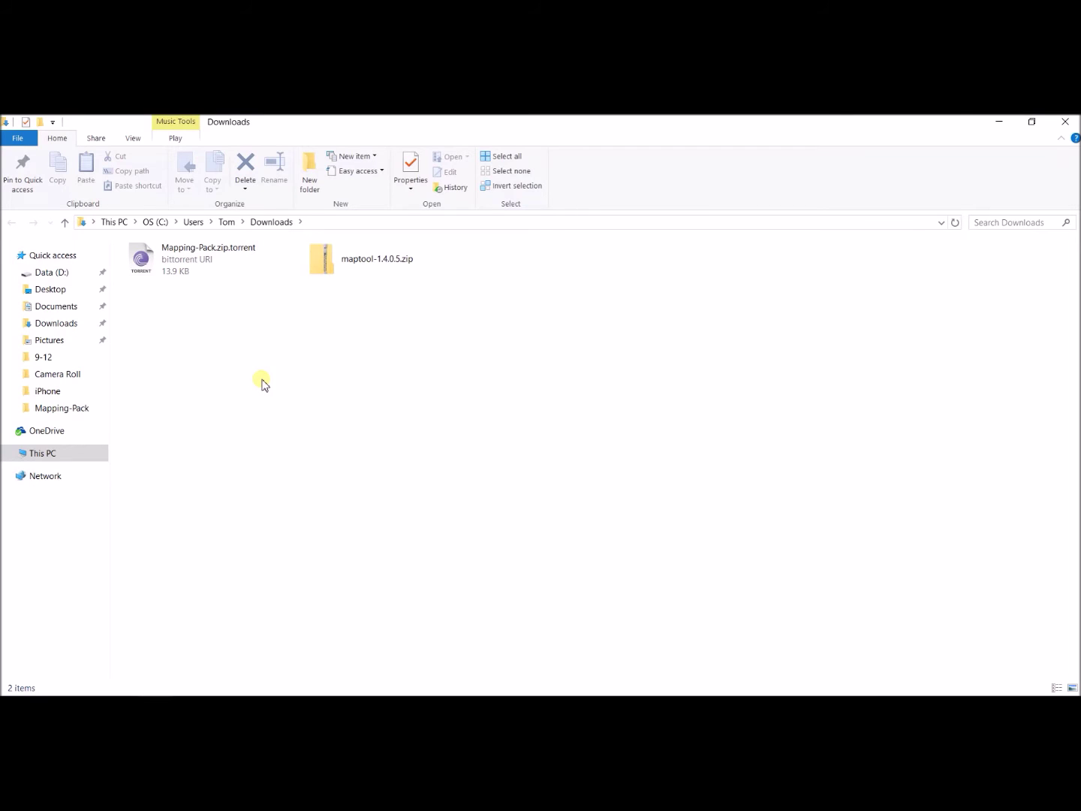
click(349, 265)
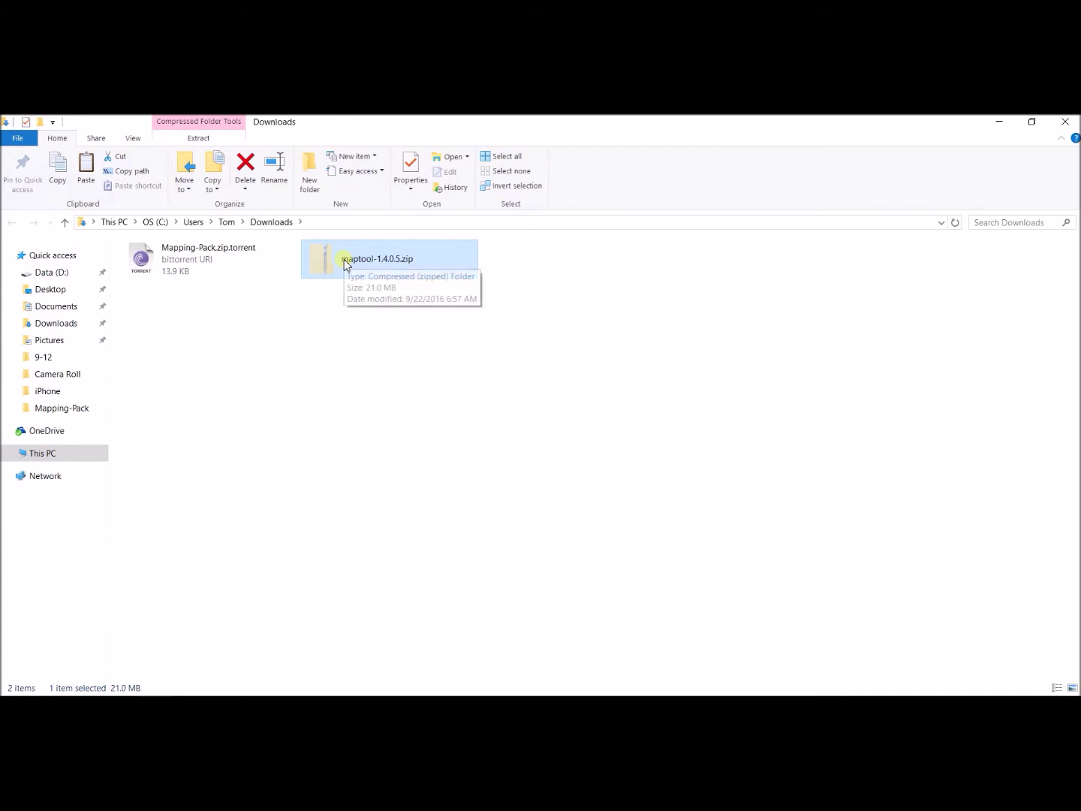
key(ctrl+x)
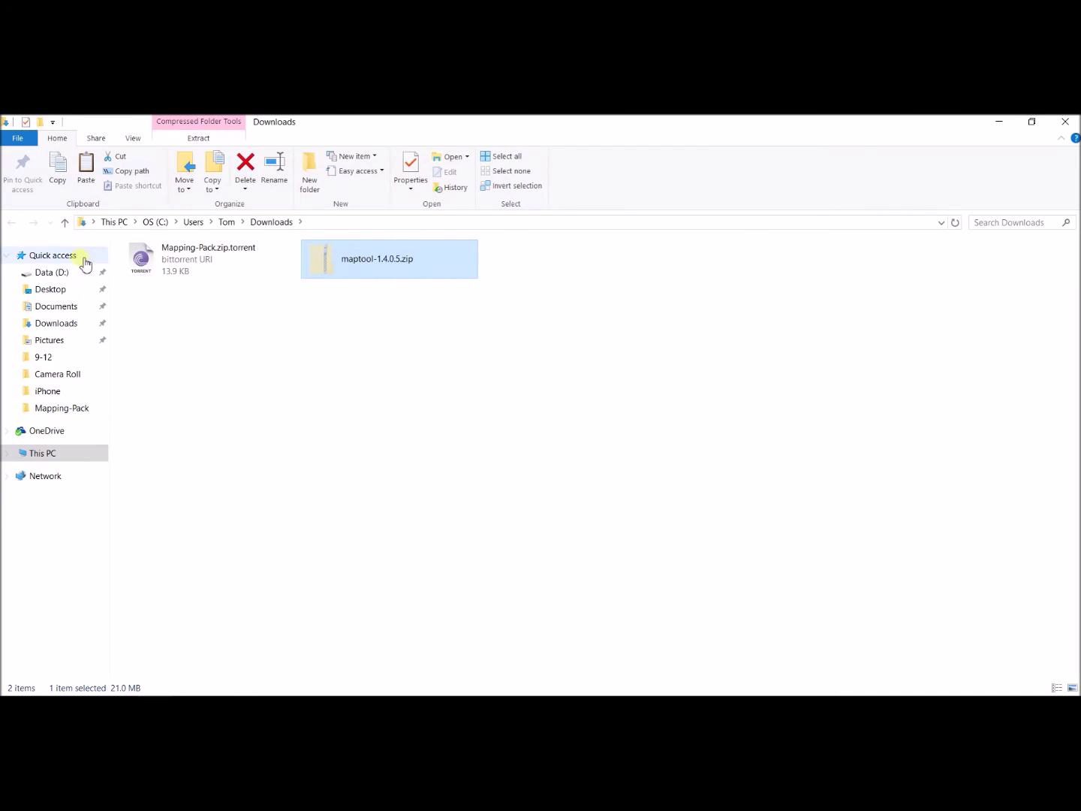
Open the Data (D:) drive from This PC.
click(58, 458)
click(379, 382)
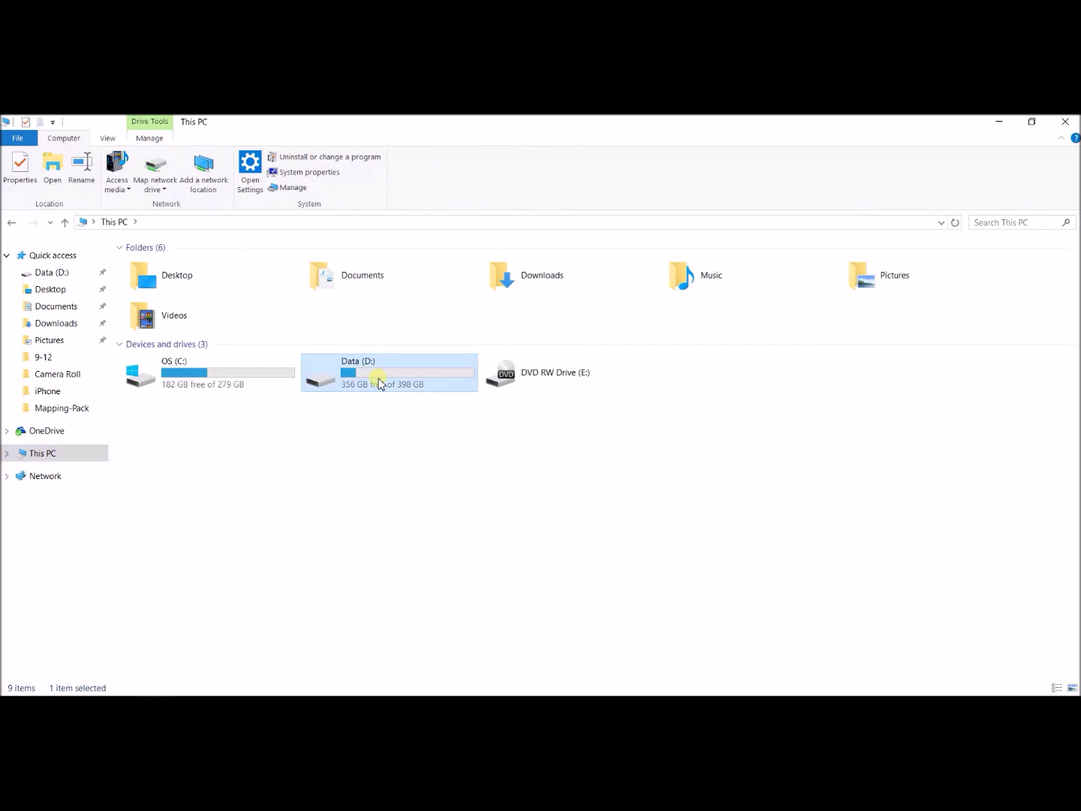
double_click(379, 383)
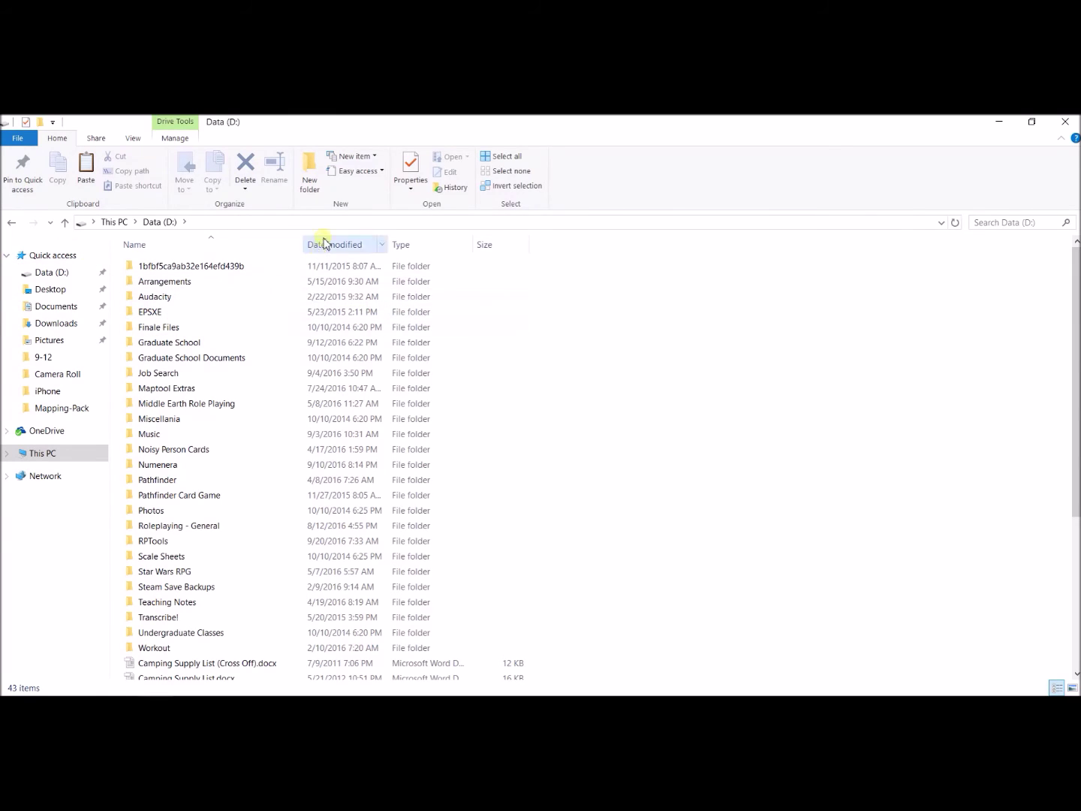
Create a folder named 'Maptool Part Two', open it and paste maptool-1.4.0.5.zip inside.
click(310, 180)
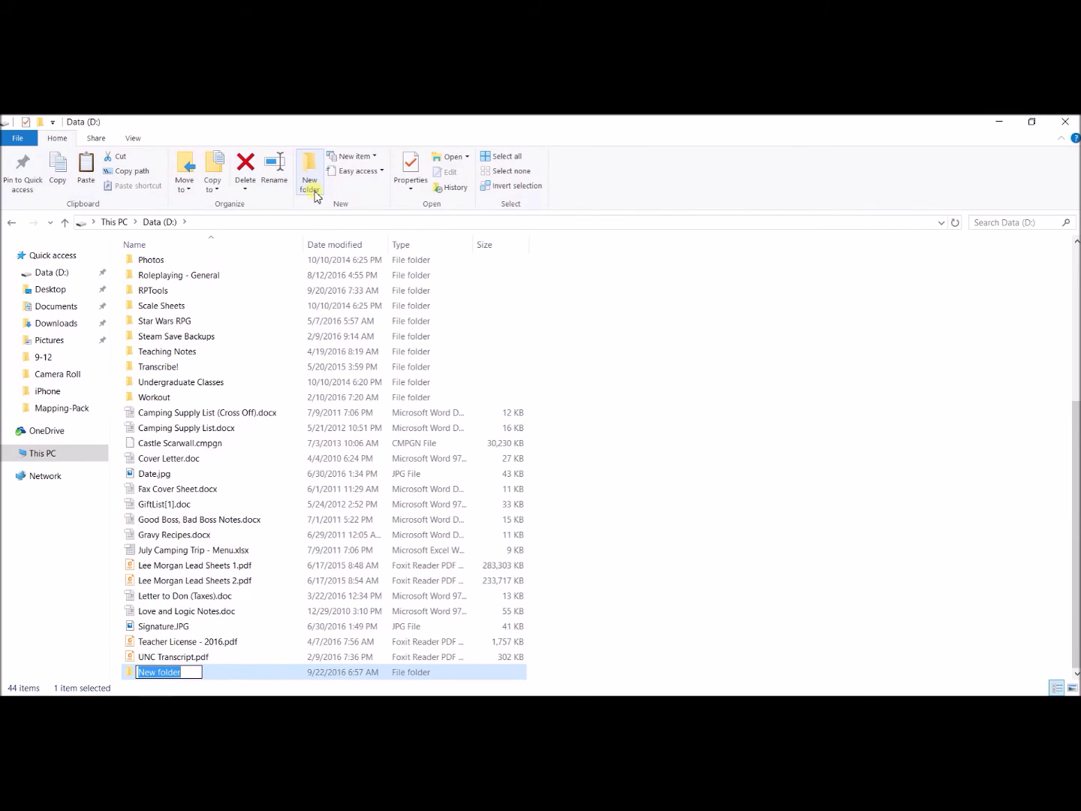
text(Maptool Part Two)
key(Return)
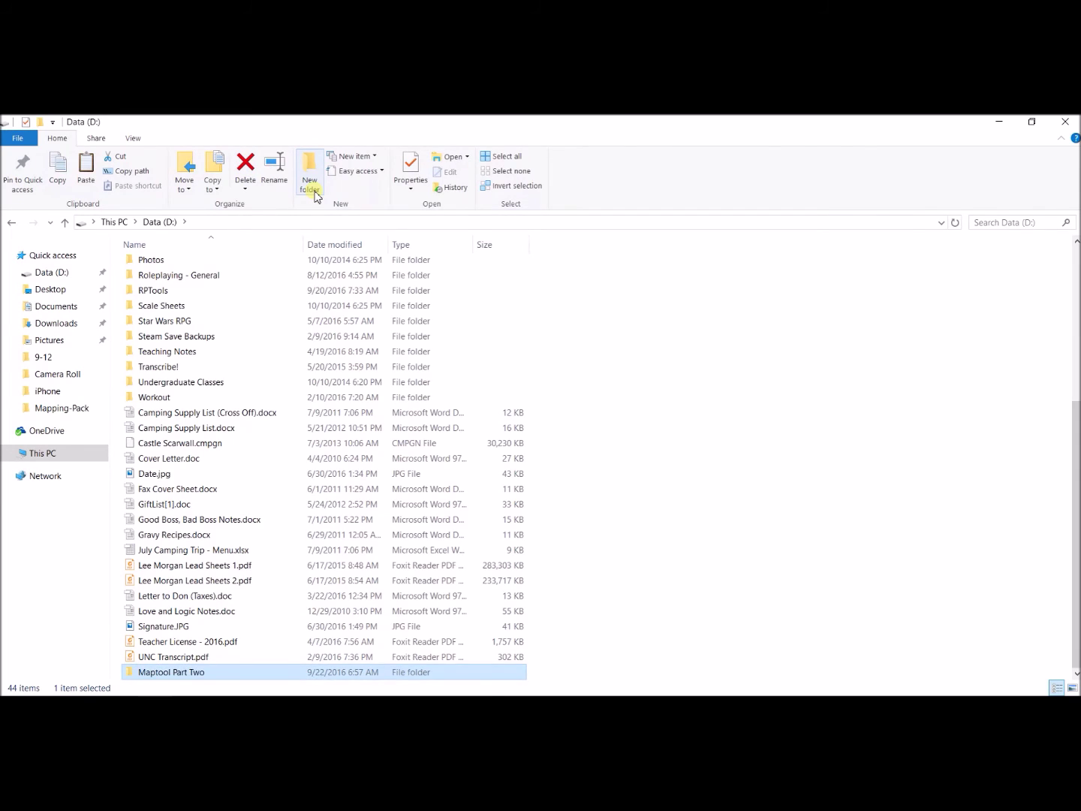
key(Return)
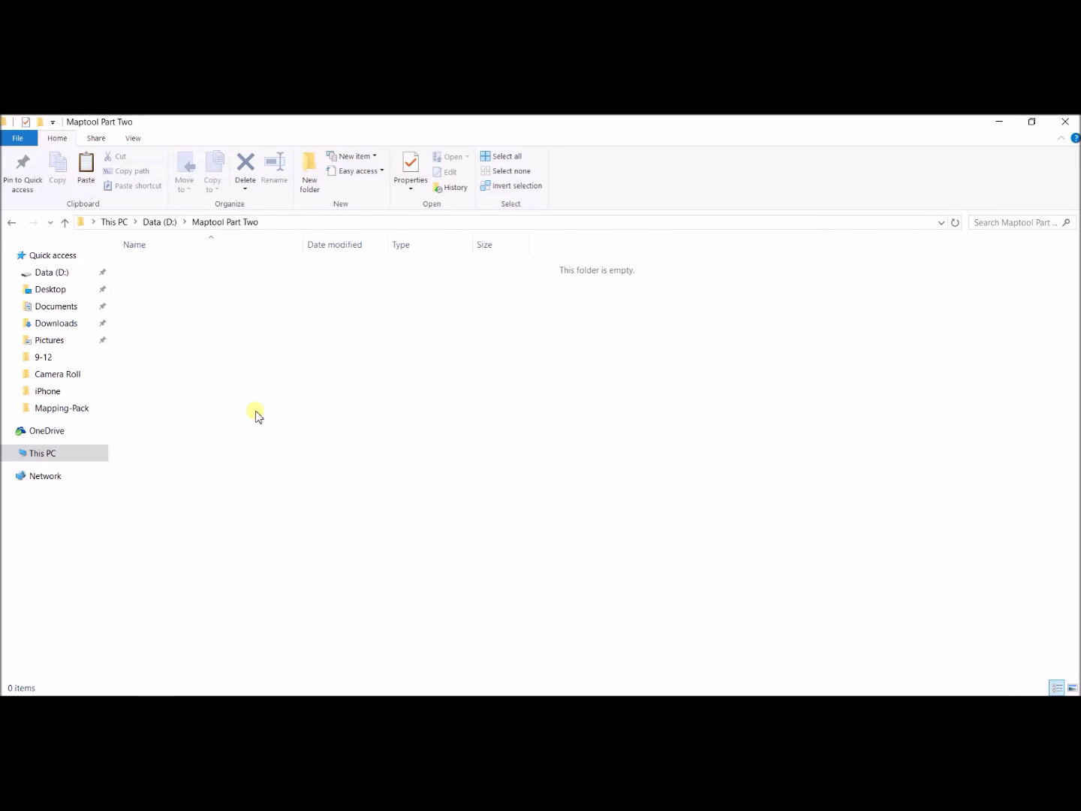
key(ctrl+v)
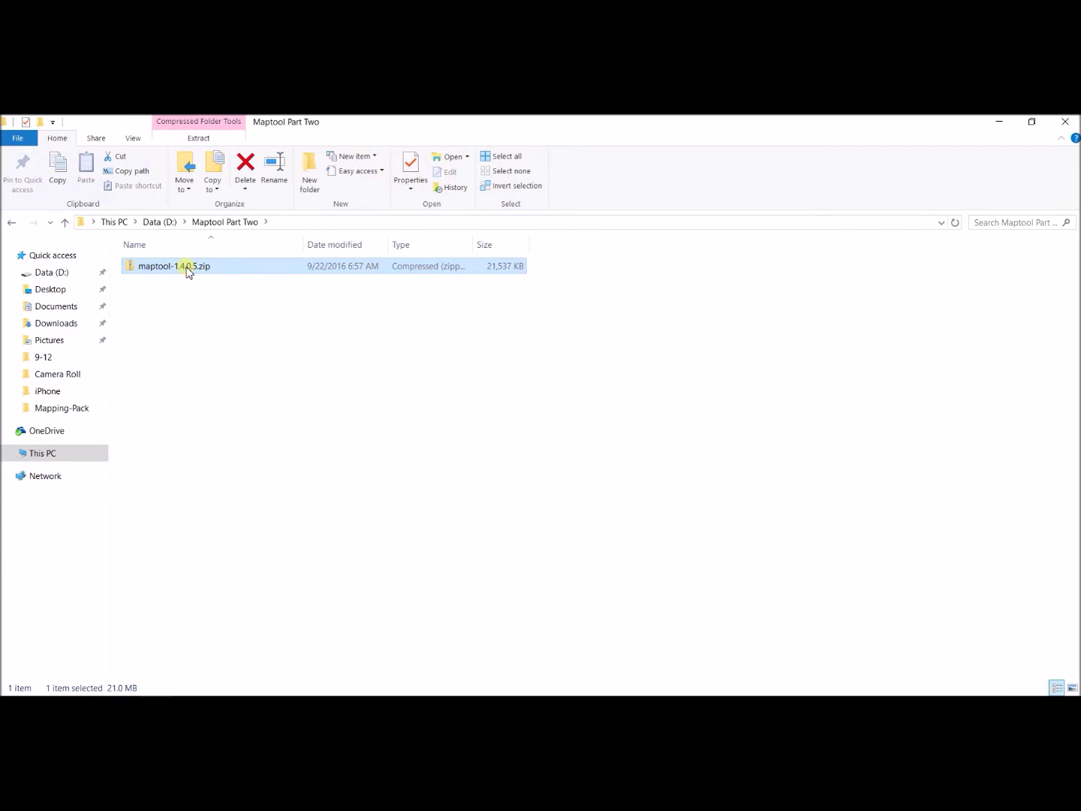
Extract maptool-1.4.0.5.zip directly into D:\Maptool Part Two, removing the maptool-1.4.0.5 subfolder from the path.
right_click(188, 268)
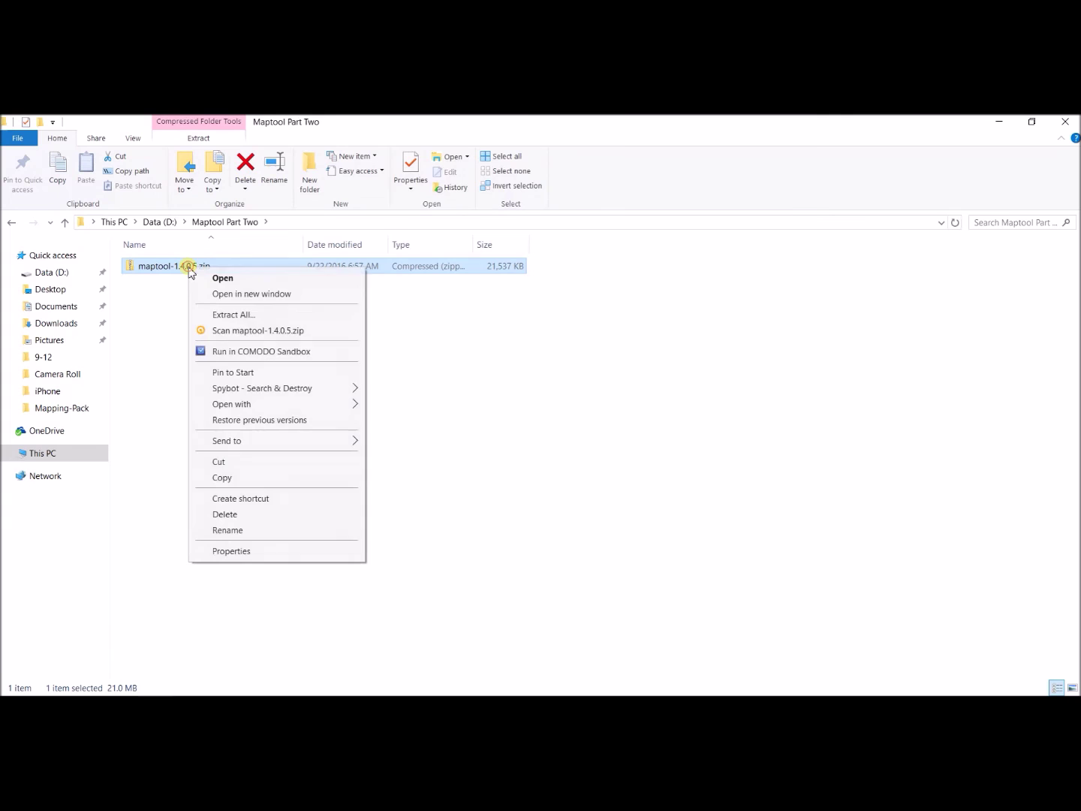
click(220, 316)
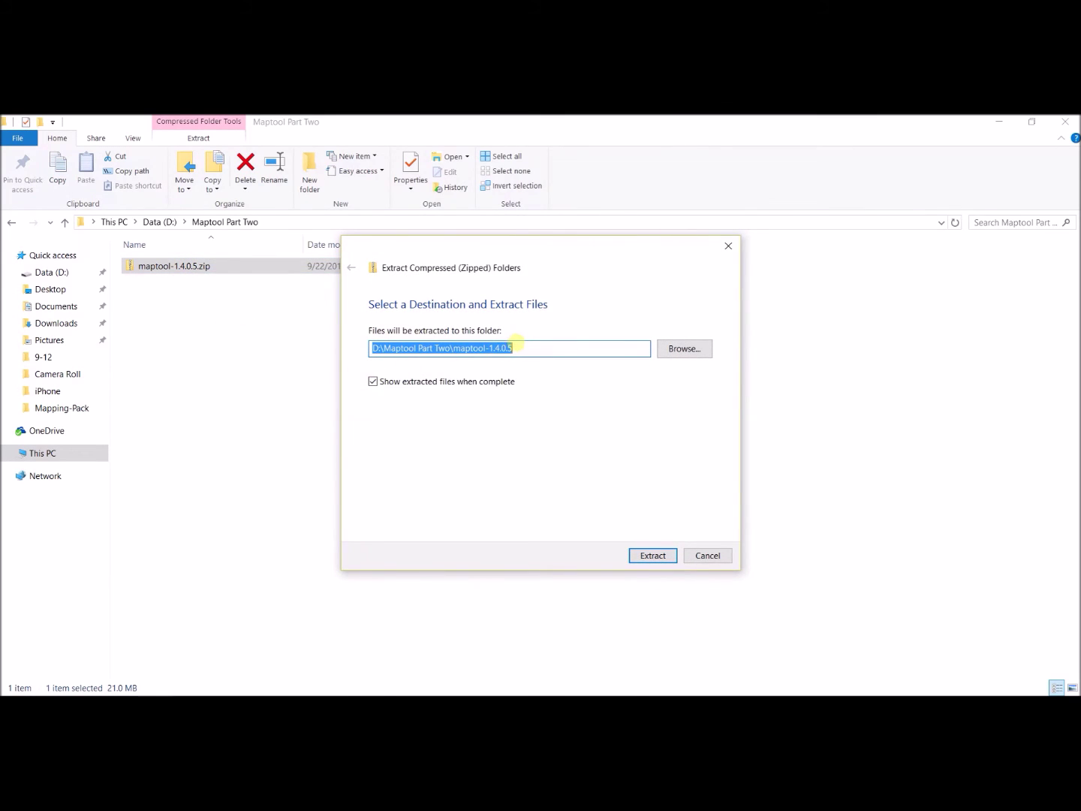
click(521, 347)
drag(521, 348, 454, 349)
key(BackSpace)
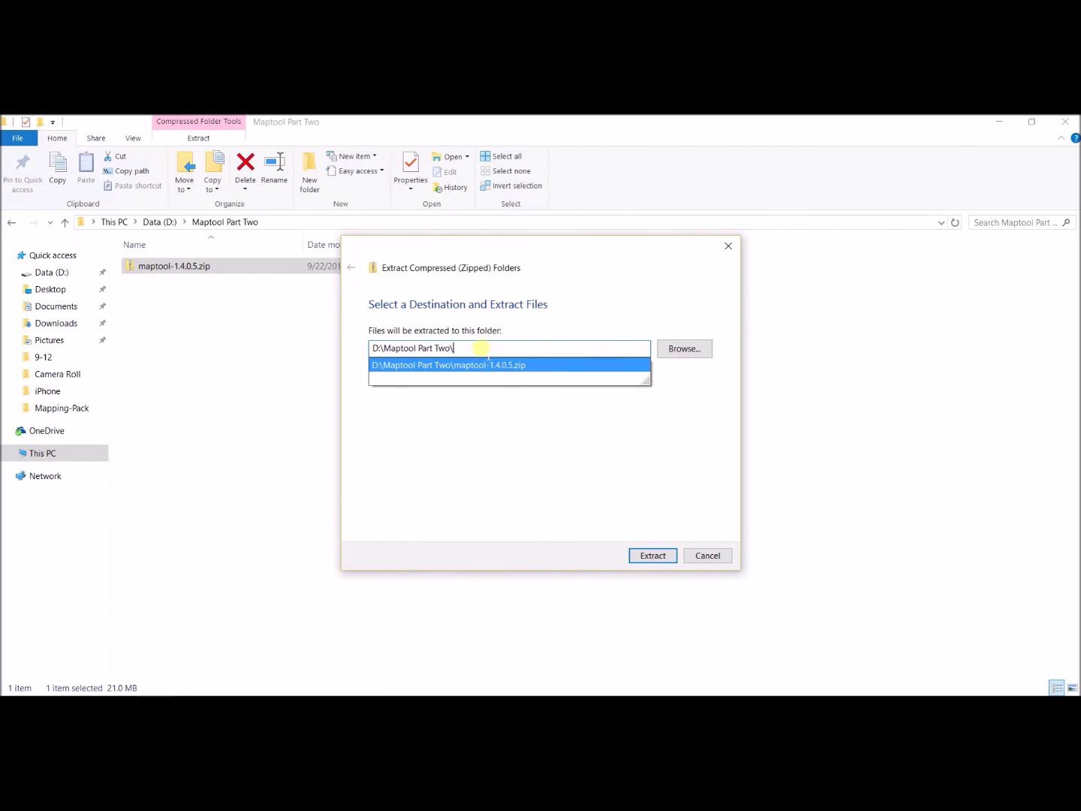
key(BackSpace)
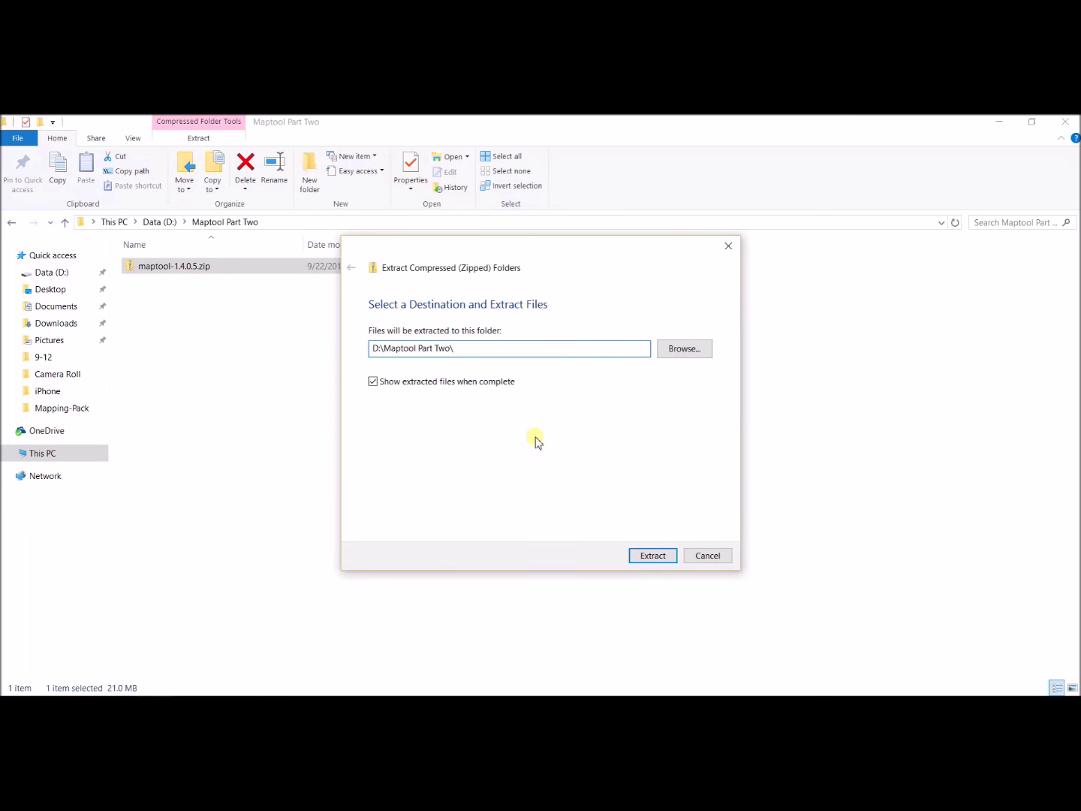
click(650, 560)
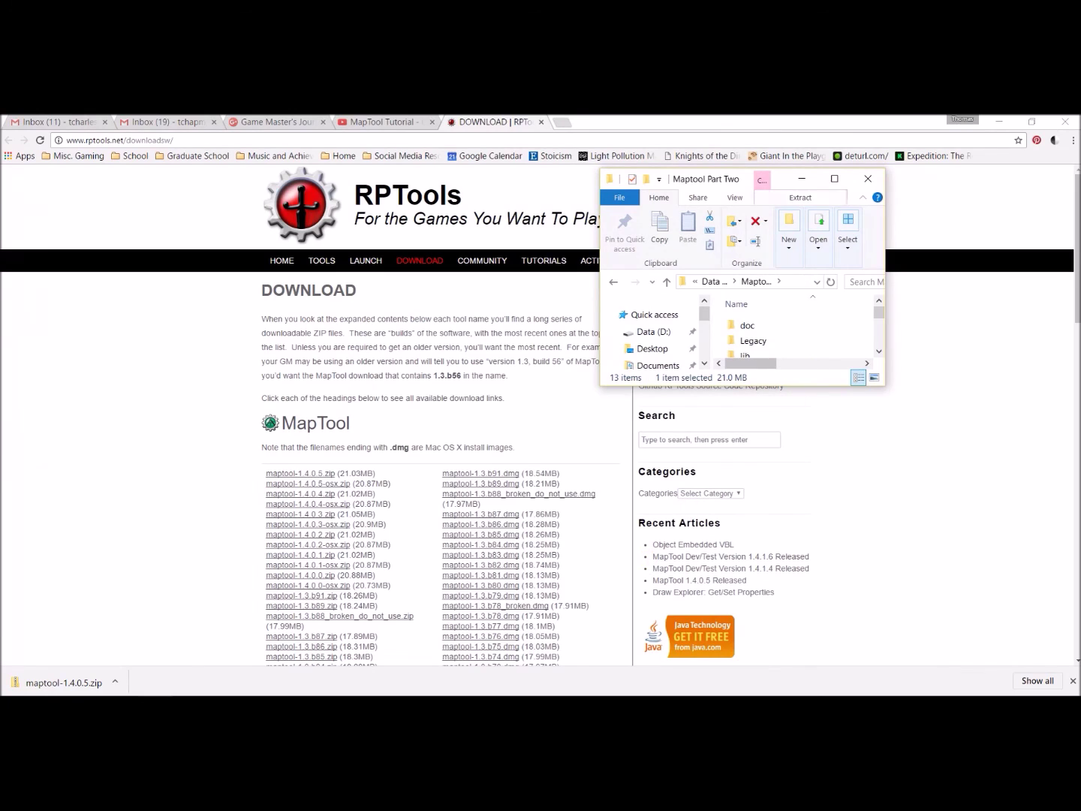
Maximize the Maptool Part Two window and delete the leftover maptool-1.4.0.5.zip.
click(835, 178)
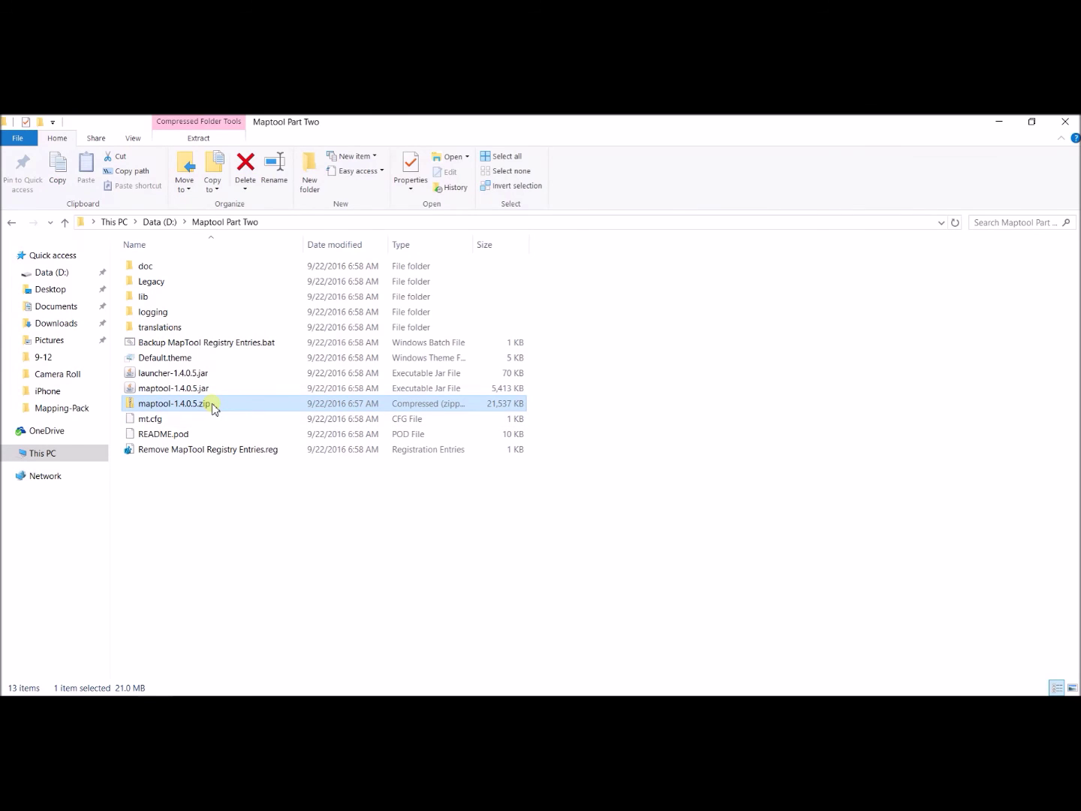
key(Delete)
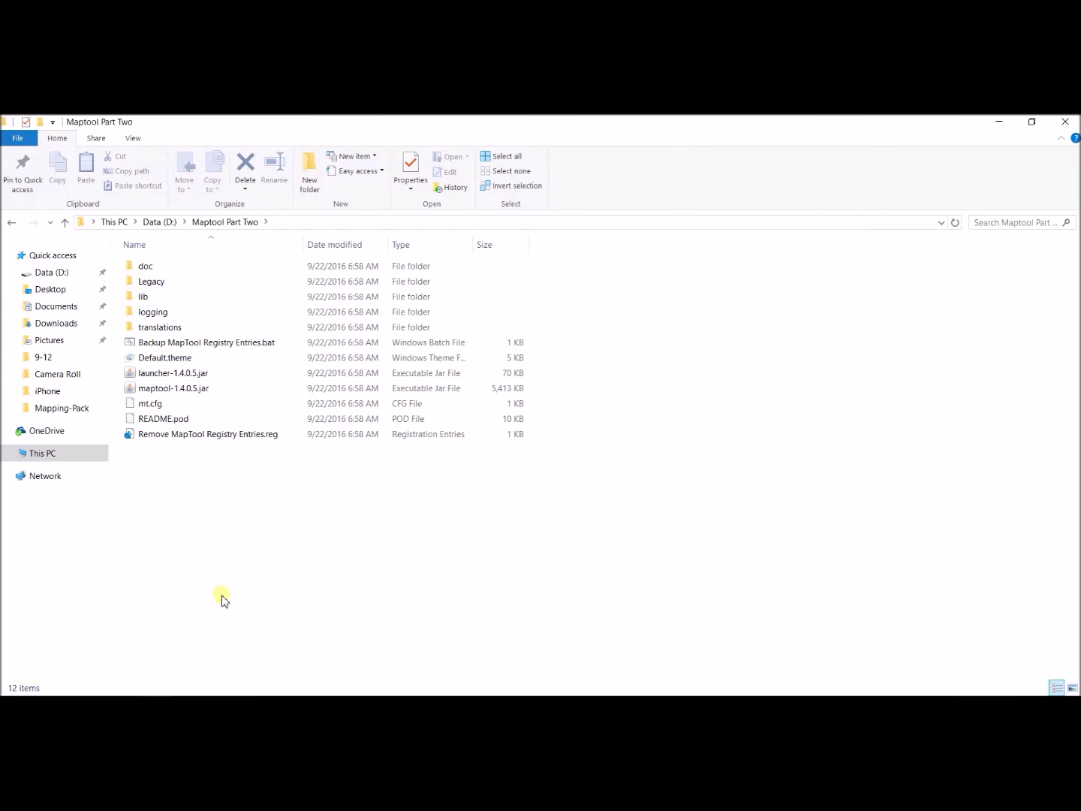